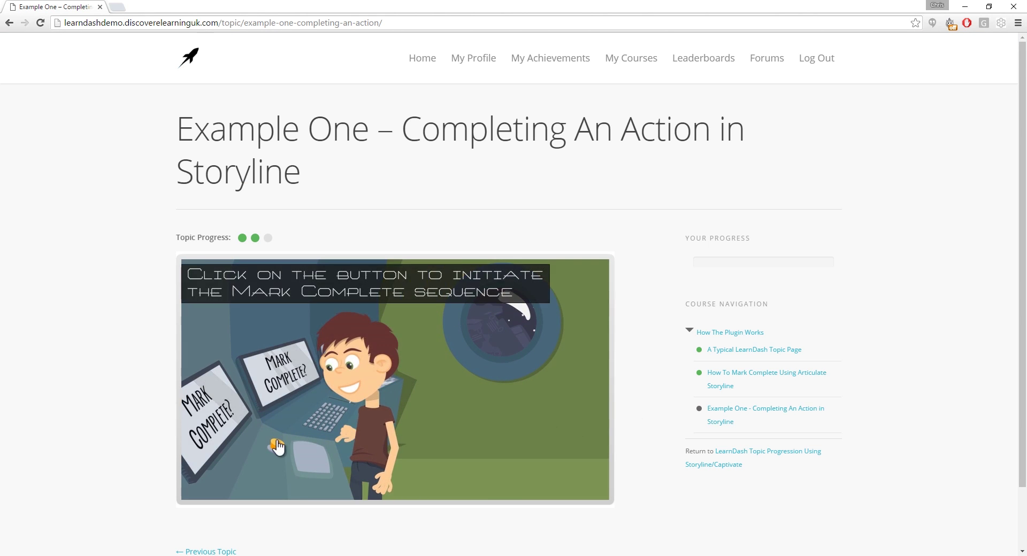
# Start the Mark Complete sequence using the orange button in the embedded Storyline activity.
pyautogui.click(278, 446)
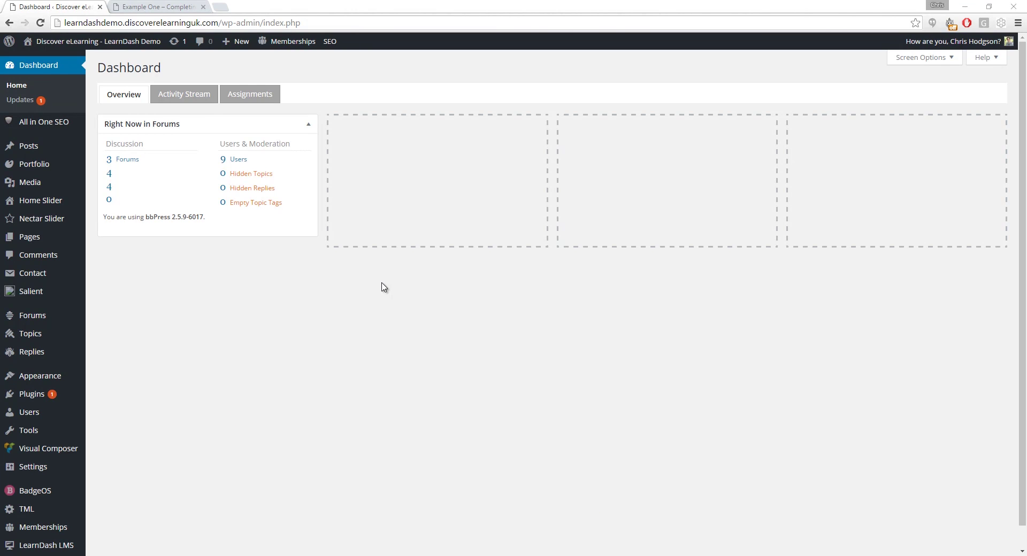
# Search plugins for 'learndash', then install and activate LearnDash Topic Progression Using Storyline/Captivate.
pyautogui.moveTo(62, 395)
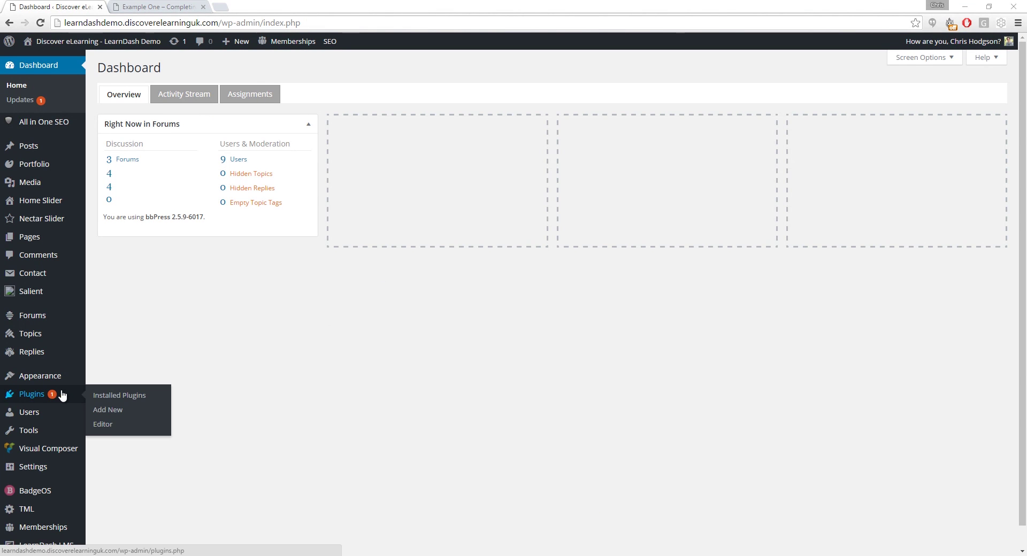
pyautogui.click(117, 410)
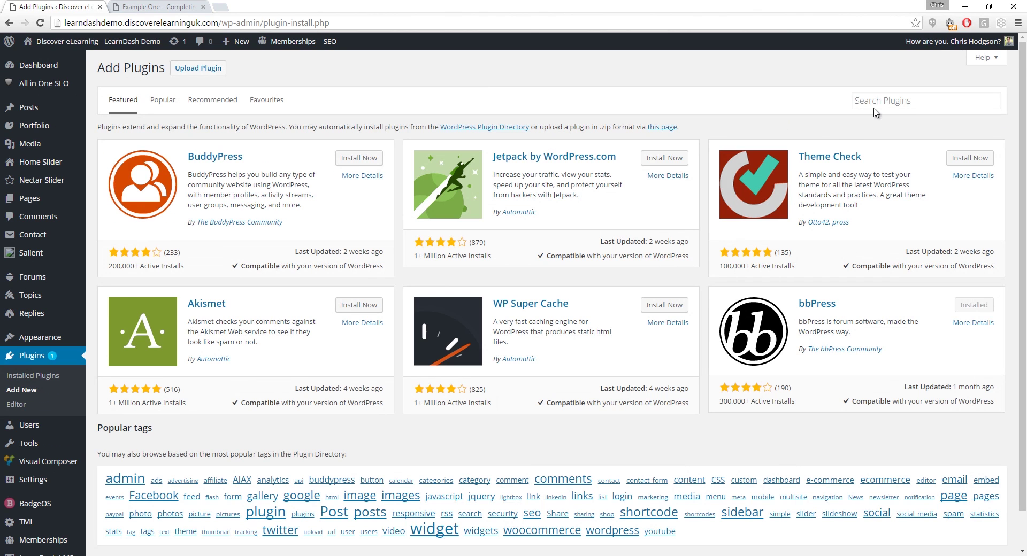
pyautogui.click(881, 103)
pyautogui.write('learn')
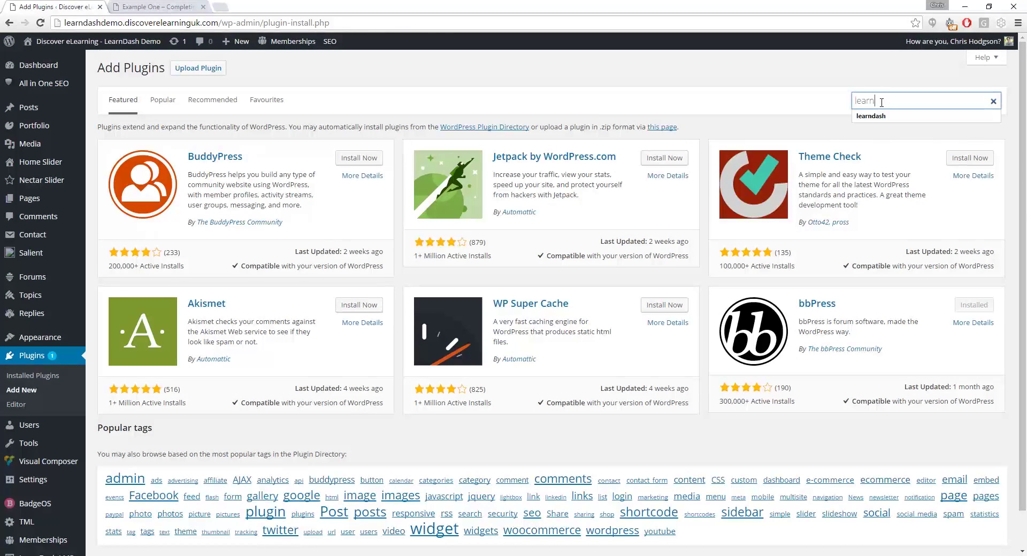
pyautogui.write('dash')
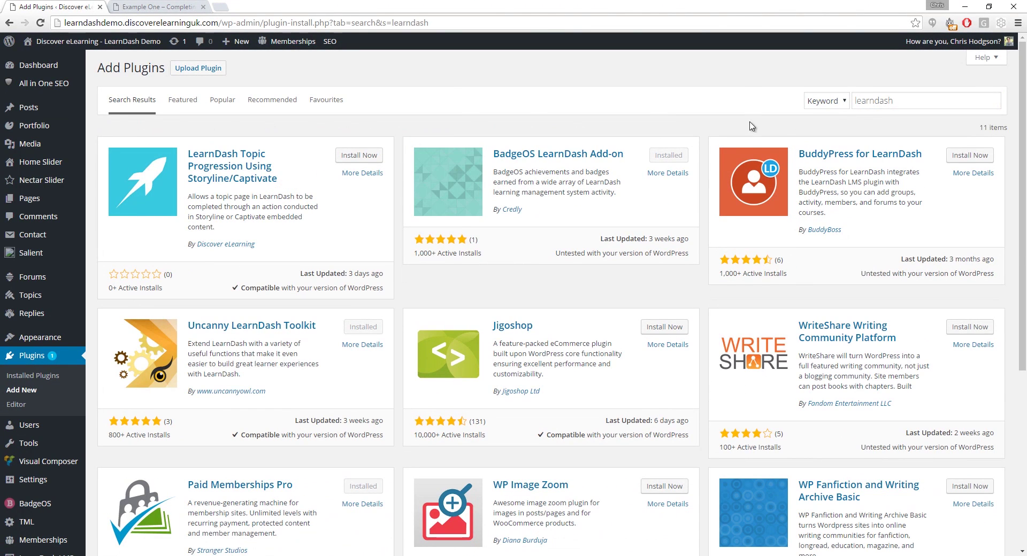
pyautogui.click(254, 180)
pyautogui.click(683, 526)
pyautogui.click(127, 159)
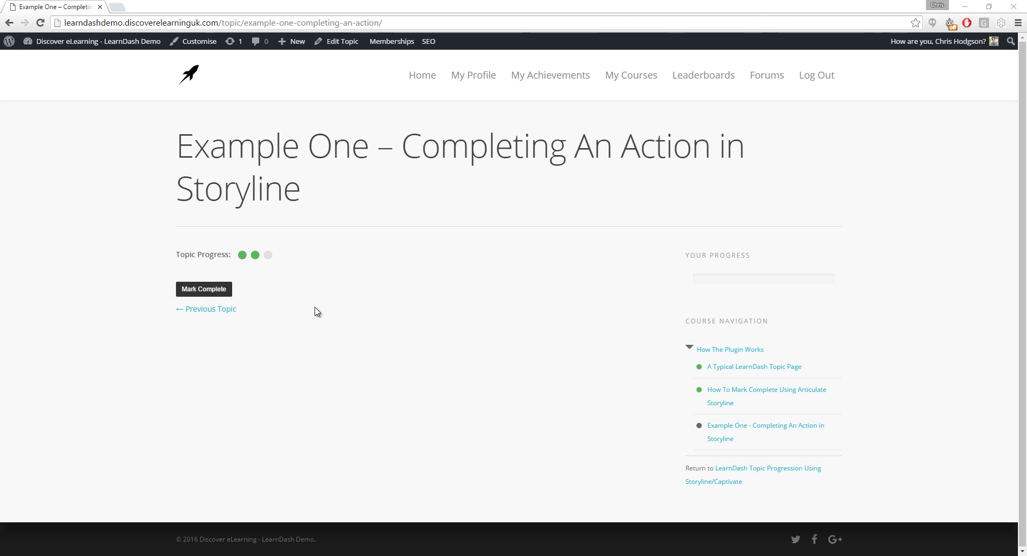
# Open the Example One – Completing An Action in Storyline topic in the admin editor.
pyautogui.click(338, 41)
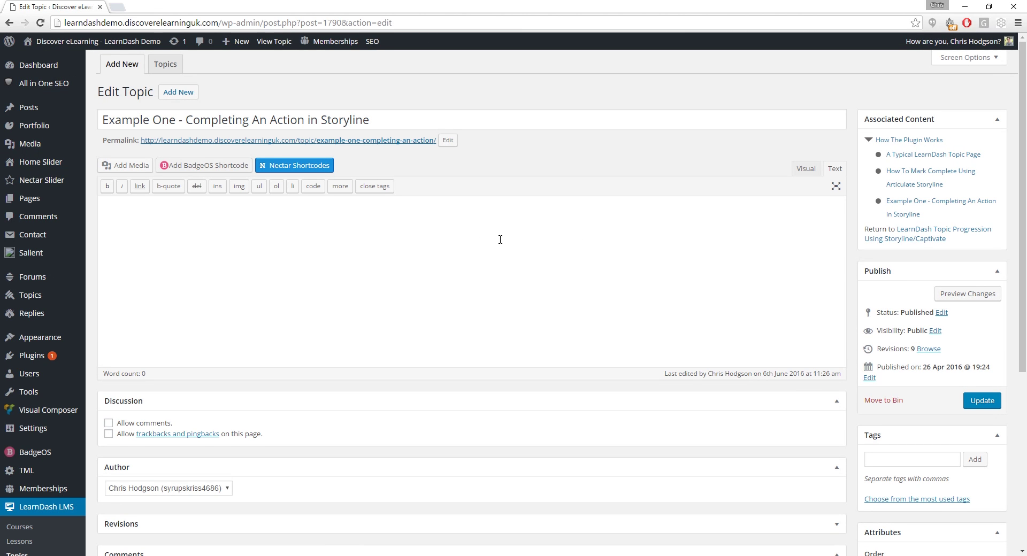
# Tick 'Hide the Mark Complete button' under Topic Progress Option, update, and view the topic.
pyautogui.moveTo(1025, 250); pyautogui.dragTo(1023, 461)
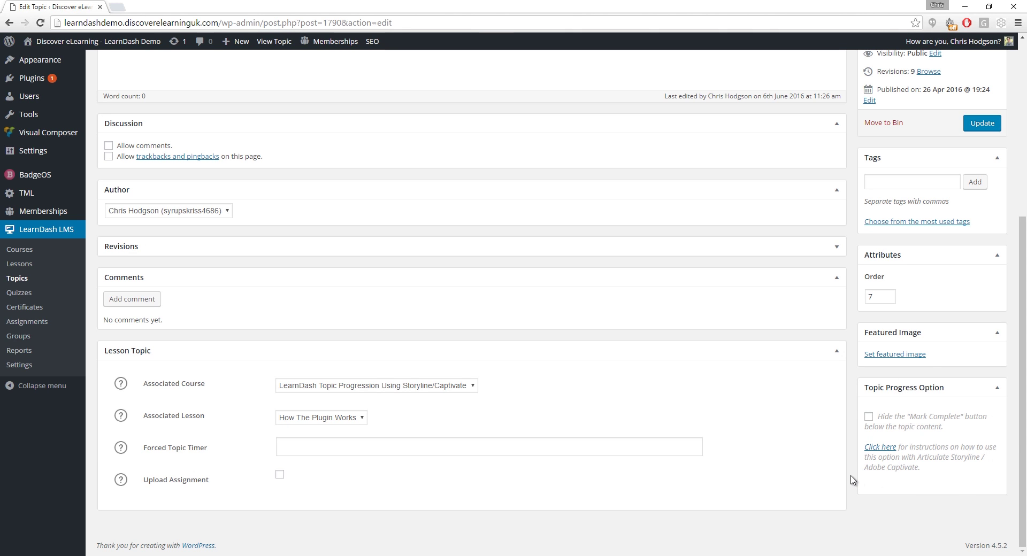
pyautogui.click(869, 418)
pyautogui.click(981, 124)
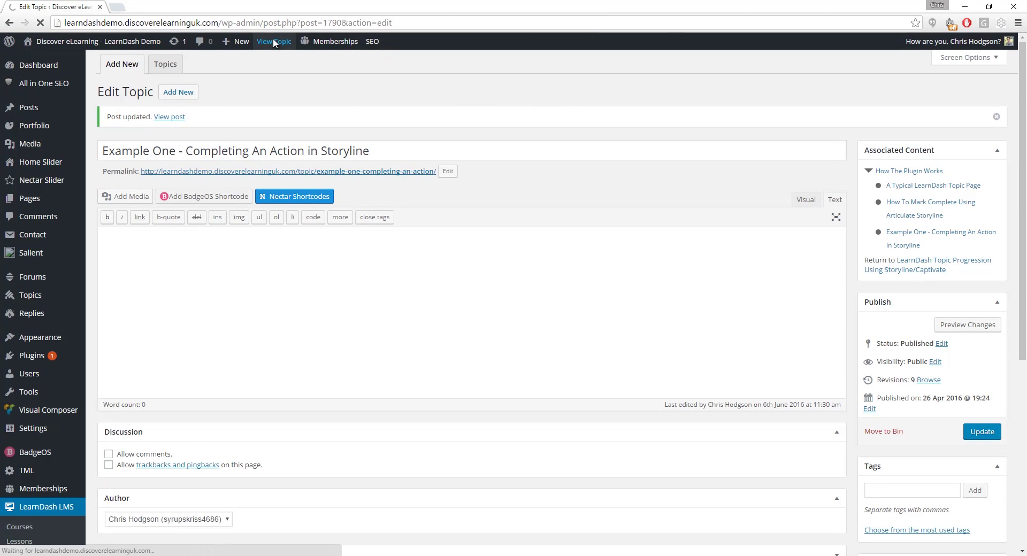
pyautogui.click(273, 41)
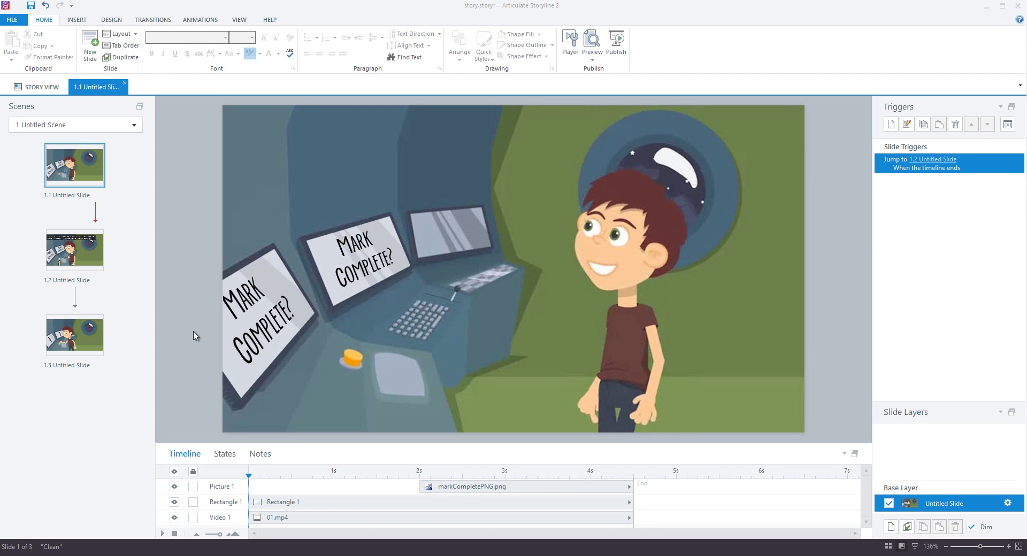
# Inspect the clickit button on slide 1.2, then scrub slide 1.3's 03.mp4 video toward its end.
pyautogui.click(103, 265)
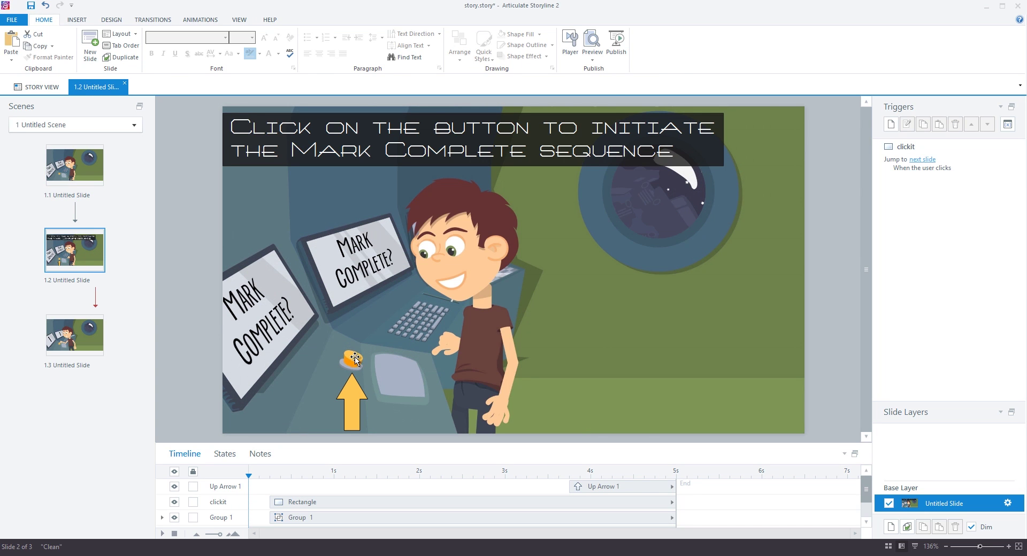
pyautogui.click(353, 357)
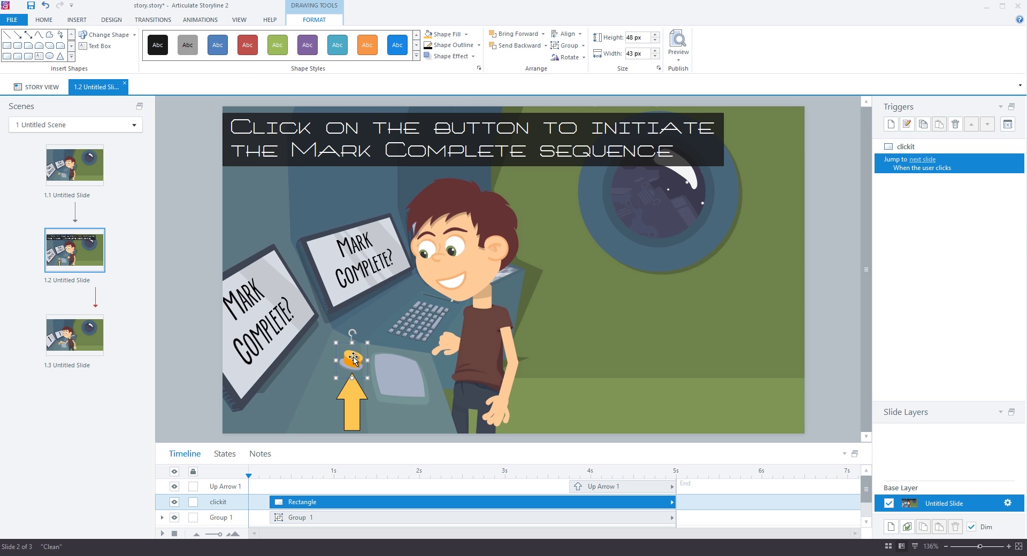
pyautogui.click(95, 336)
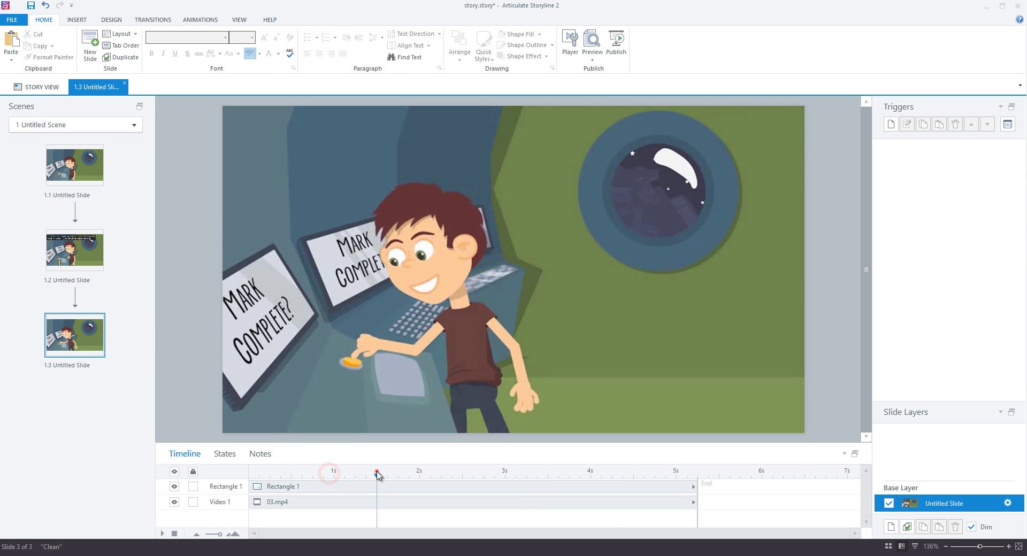
pyautogui.click(378, 474)
pyautogui.click(422, 474)
pyautogui.click(529, 476)
pyautogui.click(648, 475)
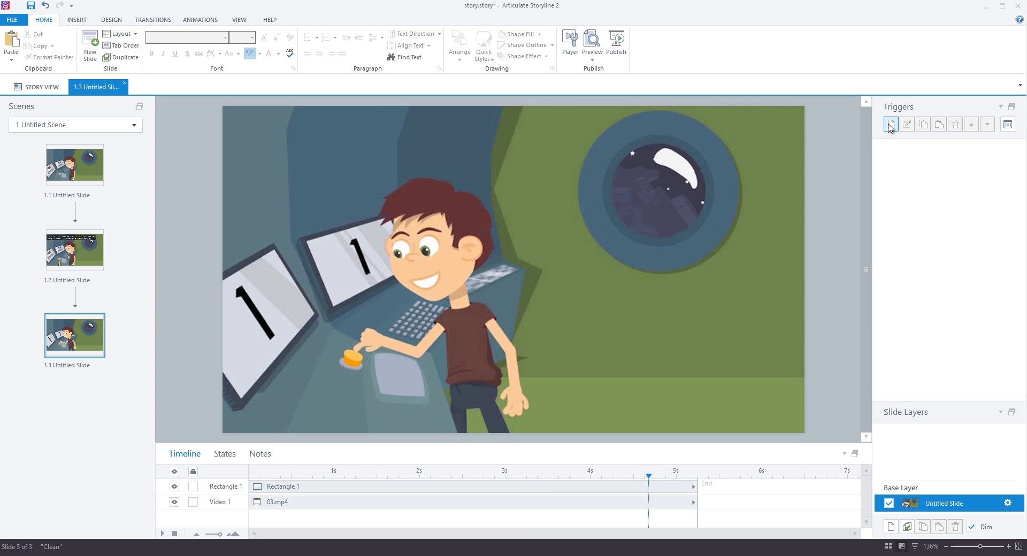
# Create a new trigger with action Execute JavaScript and event 'Timeline ends' on slide 1.3.
pyautogui.click(890, 125)
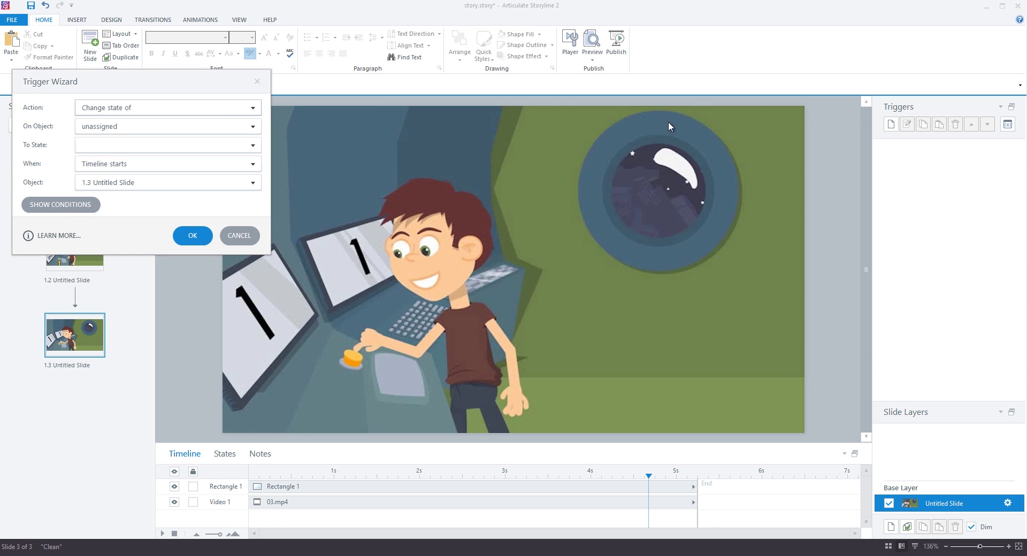
pyautogui.click(217, 109)
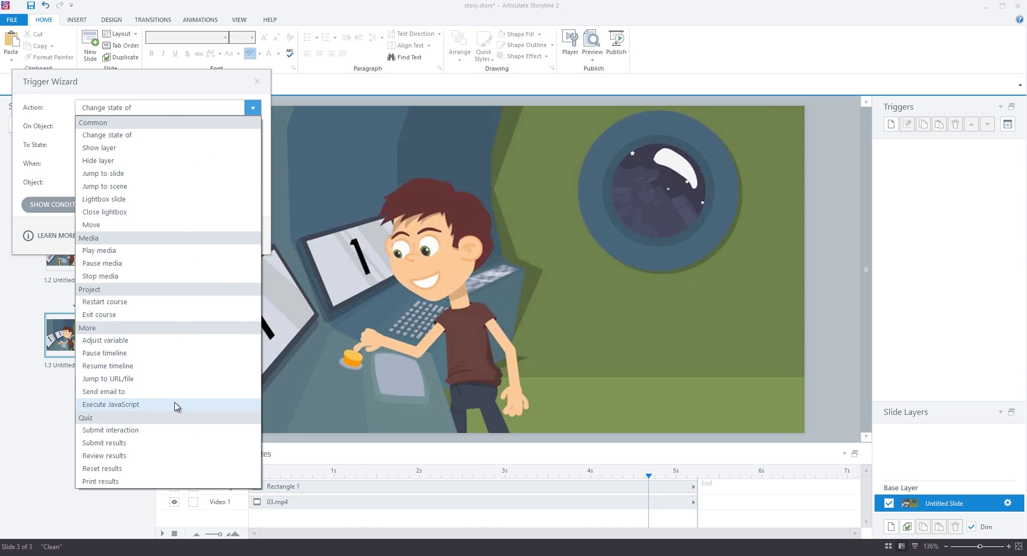
pyautogui.click(175, 405)
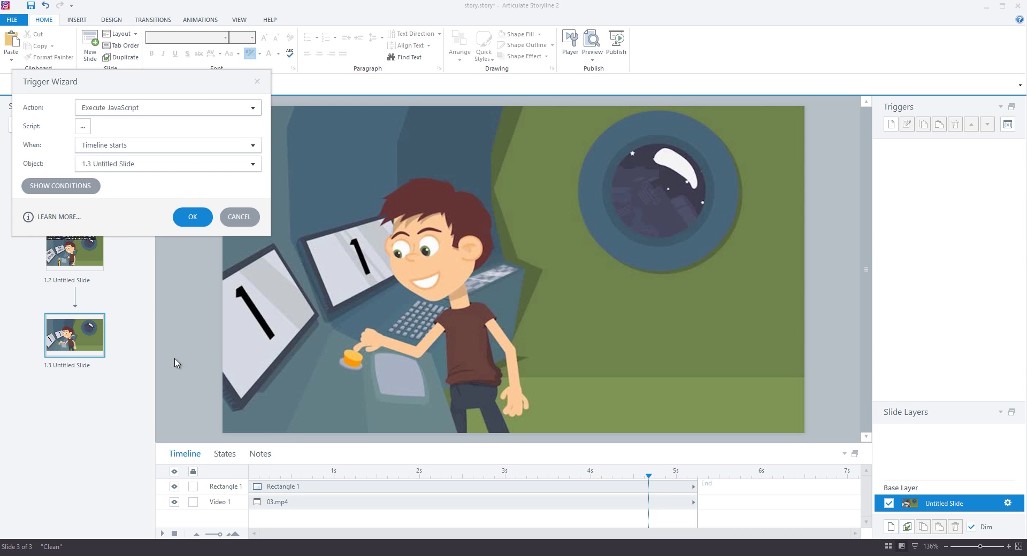
pyautogui.click(172, 145)
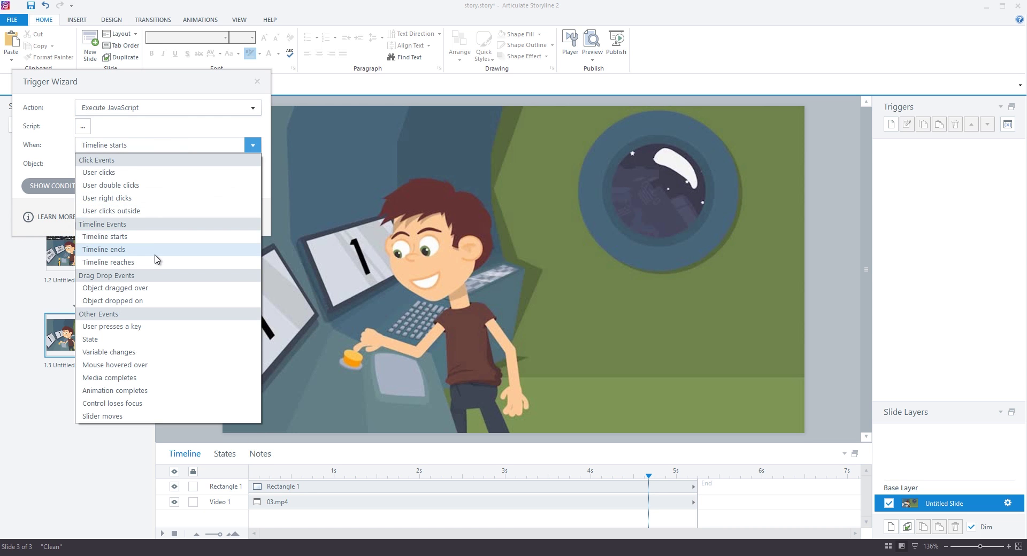
pyautogui.click(155, 250)
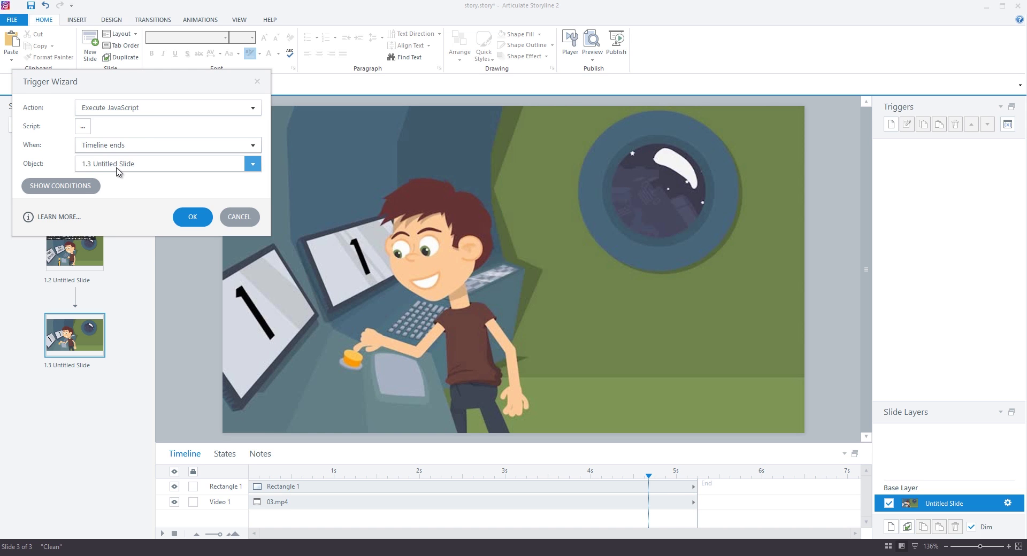
# Paste parent.submitLearnDashTopicComplete(); into the trigger's Javascript box and confirm.
pyautogui.click(85, 127)
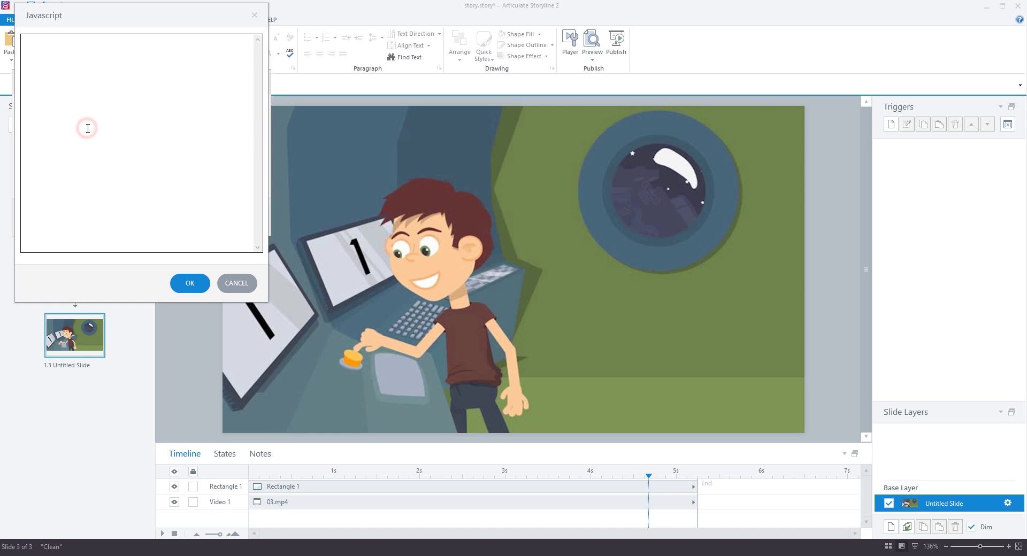
pyautogui.click(88, 129)
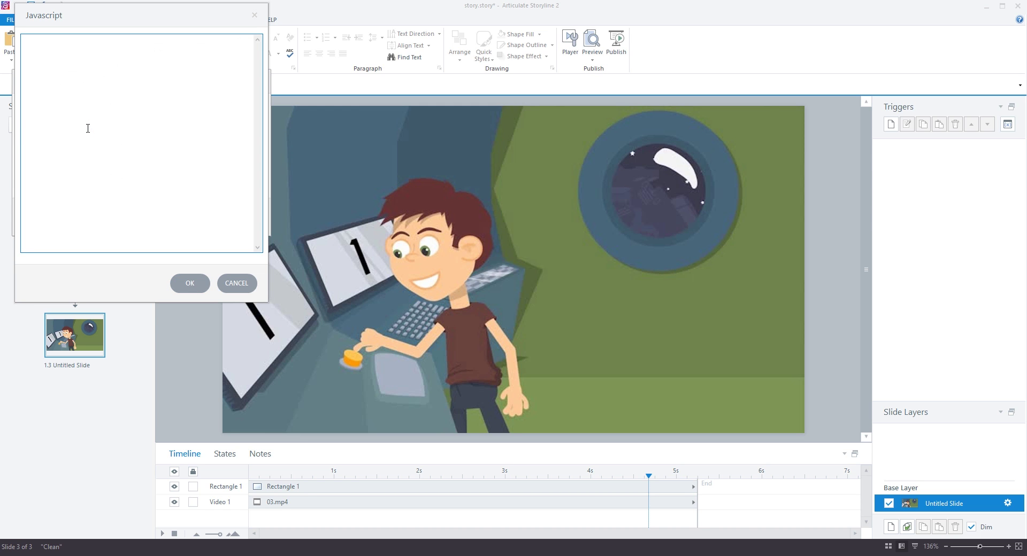
pyautogui.write('parent.submitLearnDashTopicComplete();')
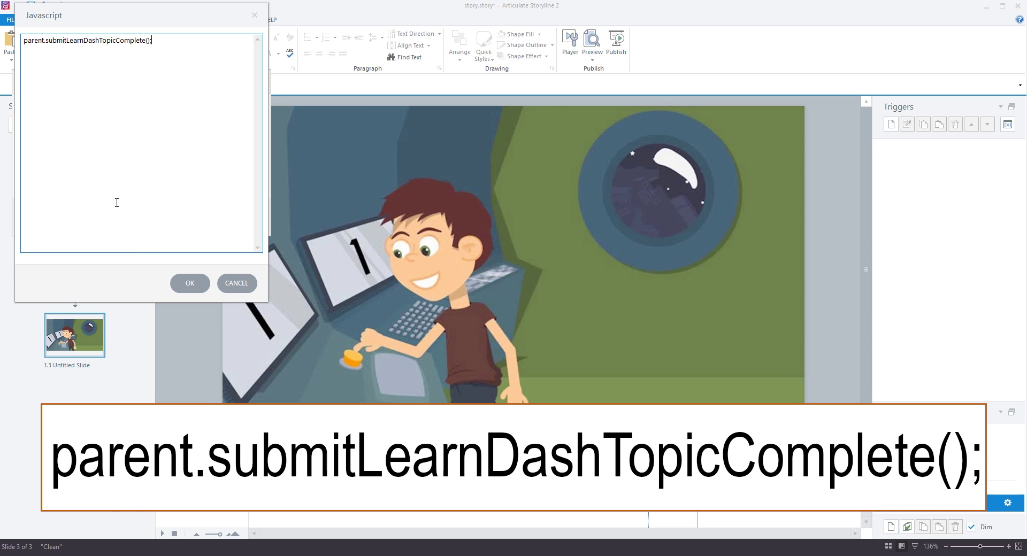
pyautogui.click(190, 283)
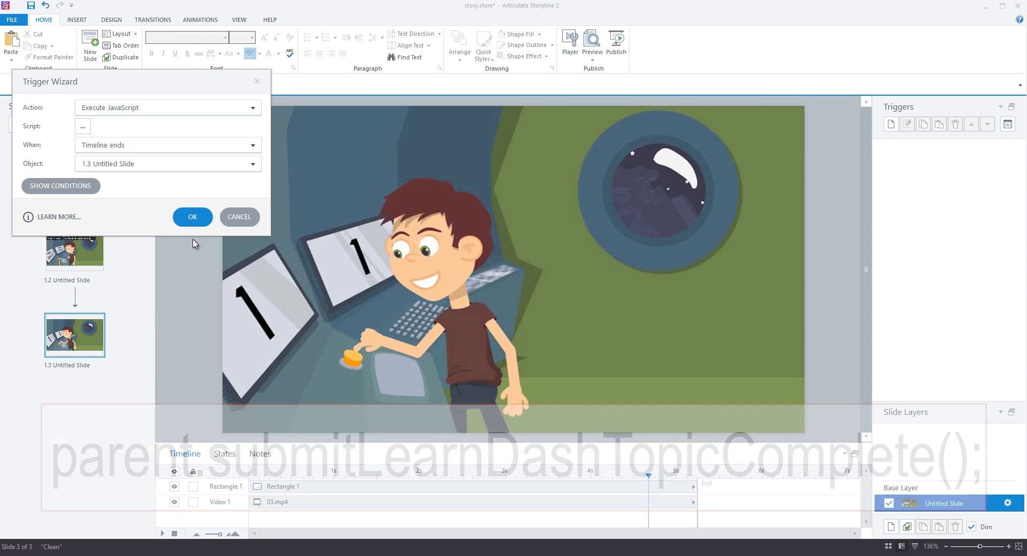
# Confirm the Execute JavaScript trigger, then review the Publish Web settings and cancel.
pyautogui.click(193, 222)
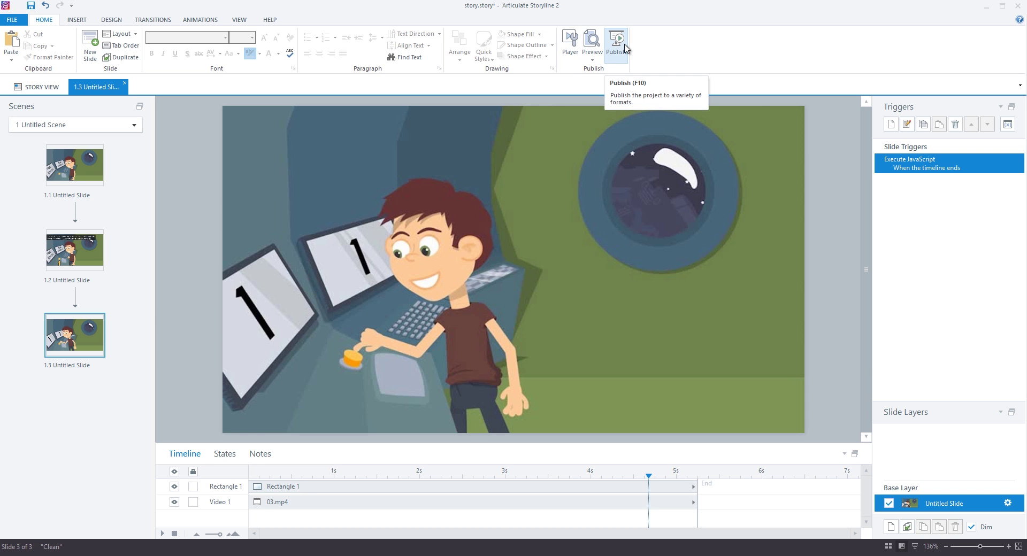
pyautogui.click(624, 48)
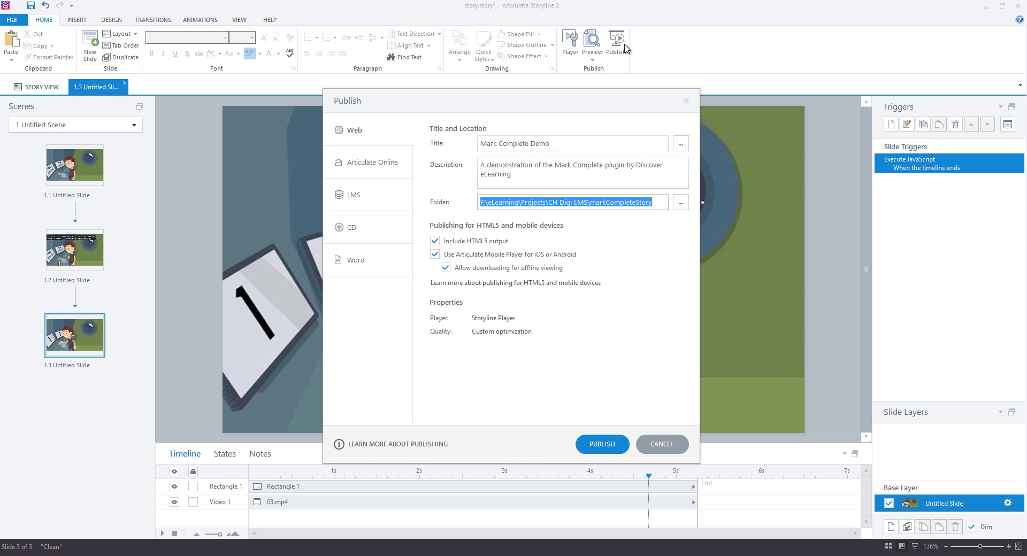
pyautogui.click(670, 442)
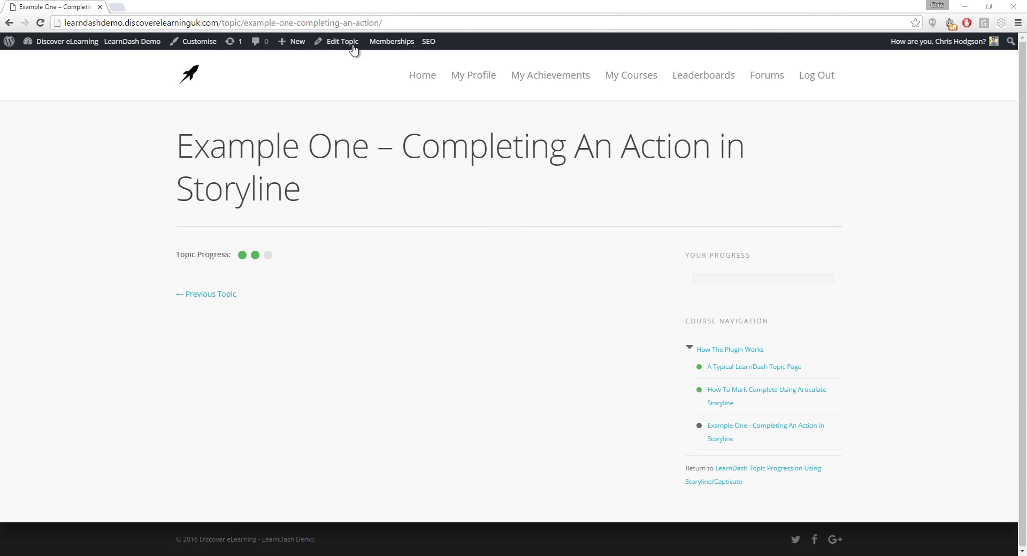
# Paste the 820×480 story.html iframe embed code into the Example One topic content and update.
pyautogui.click(335, 42)
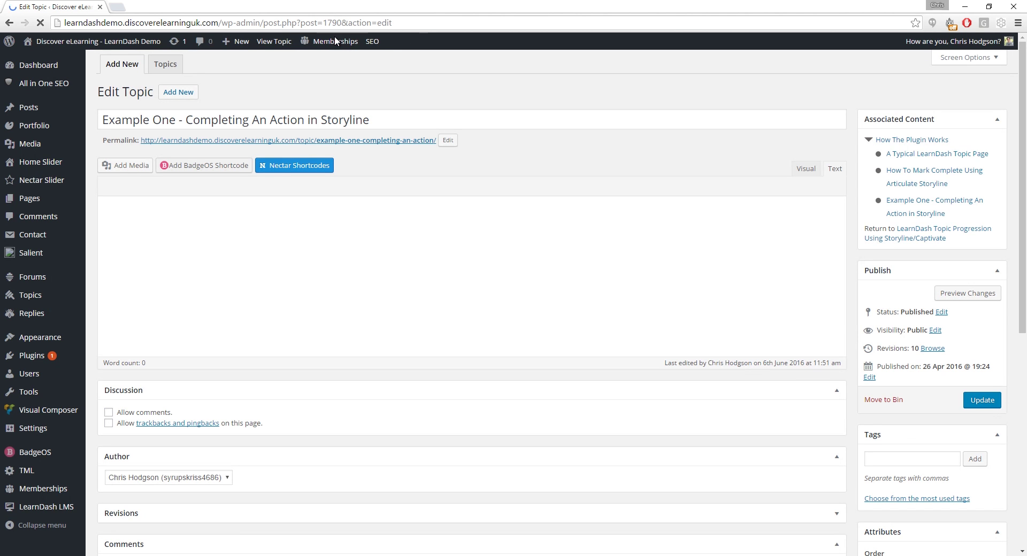
pyautogui.click(404, 248)
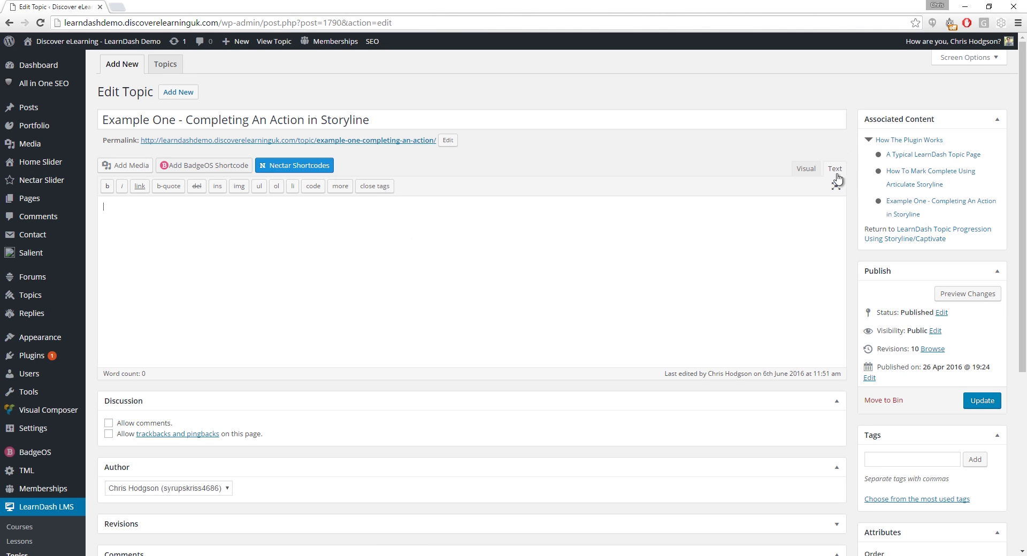
pyautogui.click(366, 250)
pyautogui.write('<iframe src="http://learndashdemo.discoverelearninguk.com/wp-content/uploads/storyline/markcompletedemo/story.html" width="820" height="480"></iframe>')
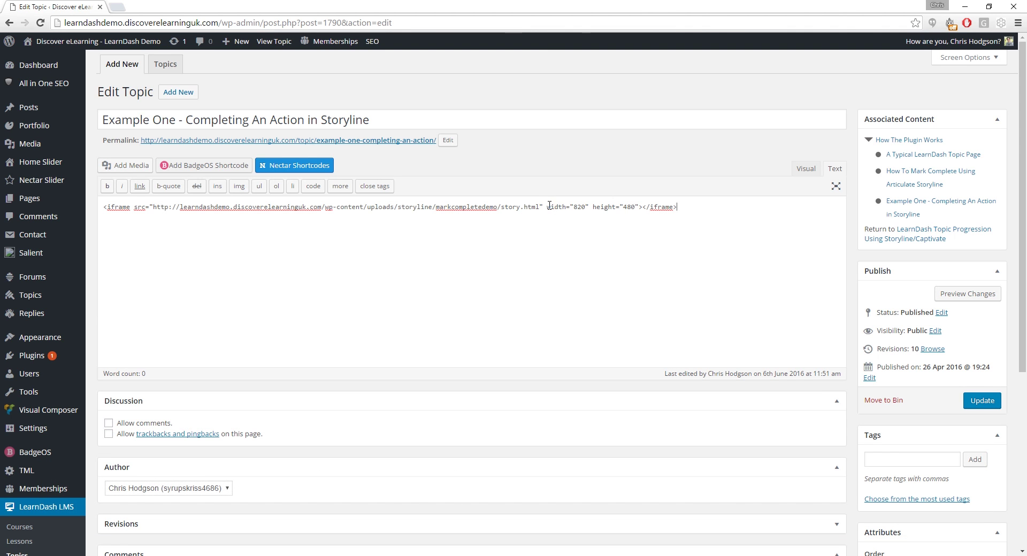
pyautogui.moveTo(547, 207); pyautogui.dragTo(639, 210)
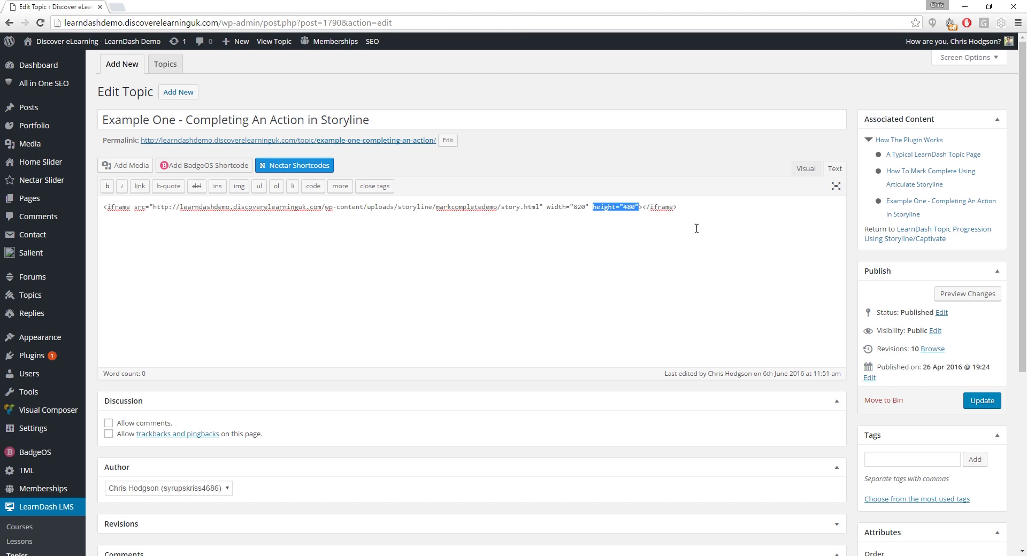
pyautogui.click(707, 253)
pyautogui.click(979, 404)
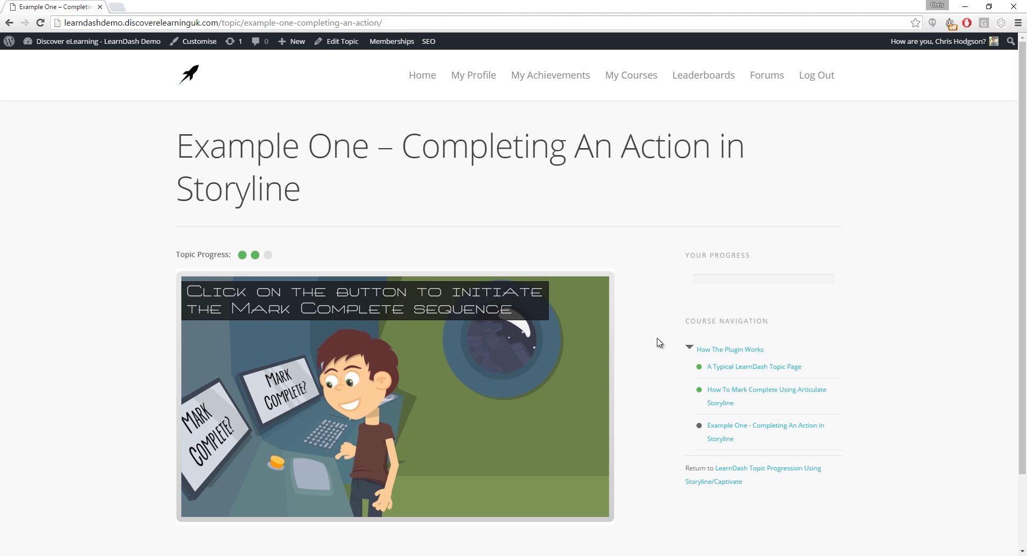
# Start the embedded activity's Mark Complete sequence on the live topic page, counting down from 3.
pyautogui.click(278, 462)
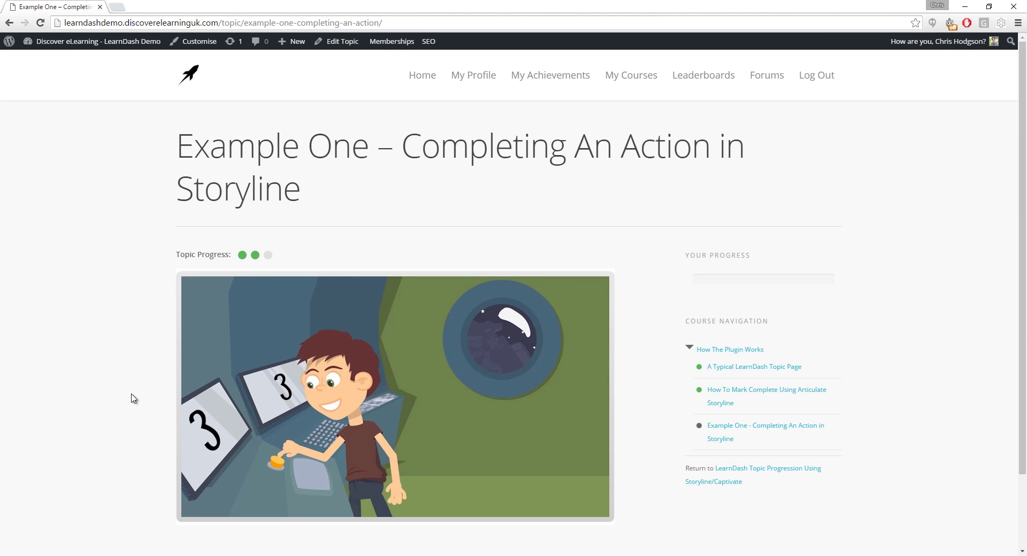